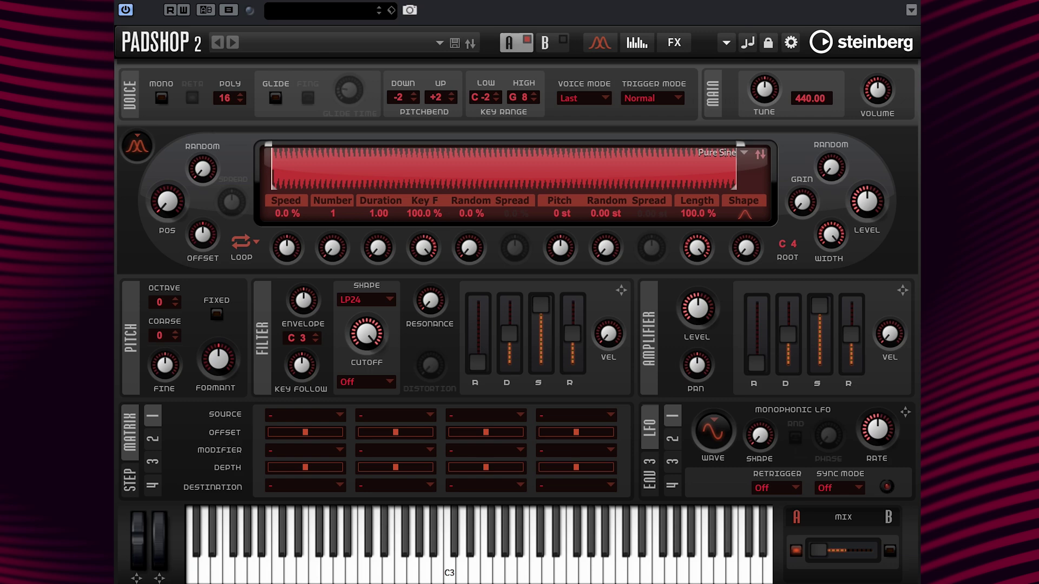
Create the 'How To Save Presets' folder and save the preset there as 'Default Tutorial 1'
click(453, 43)
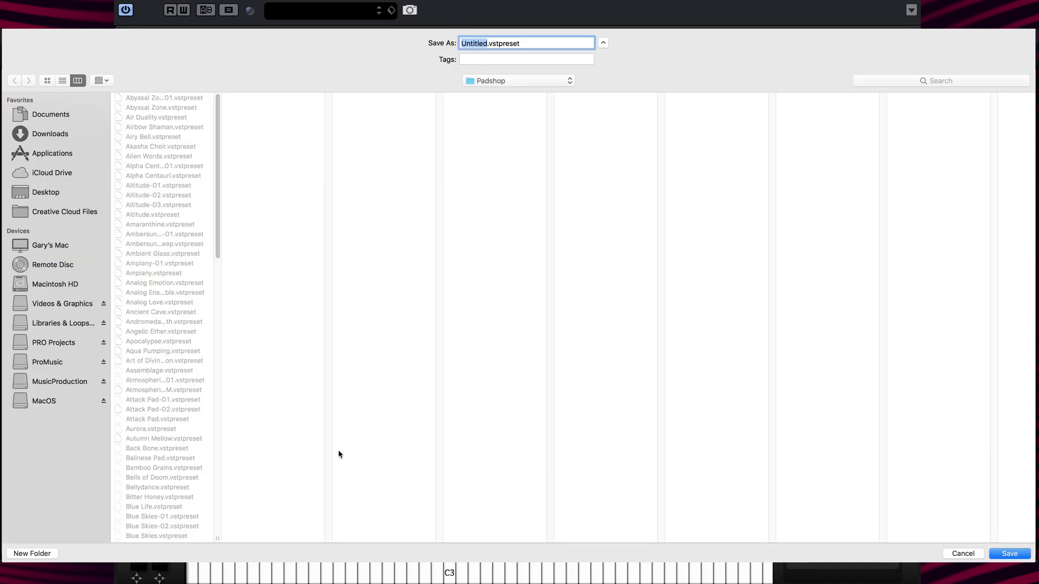
click(33, 553)
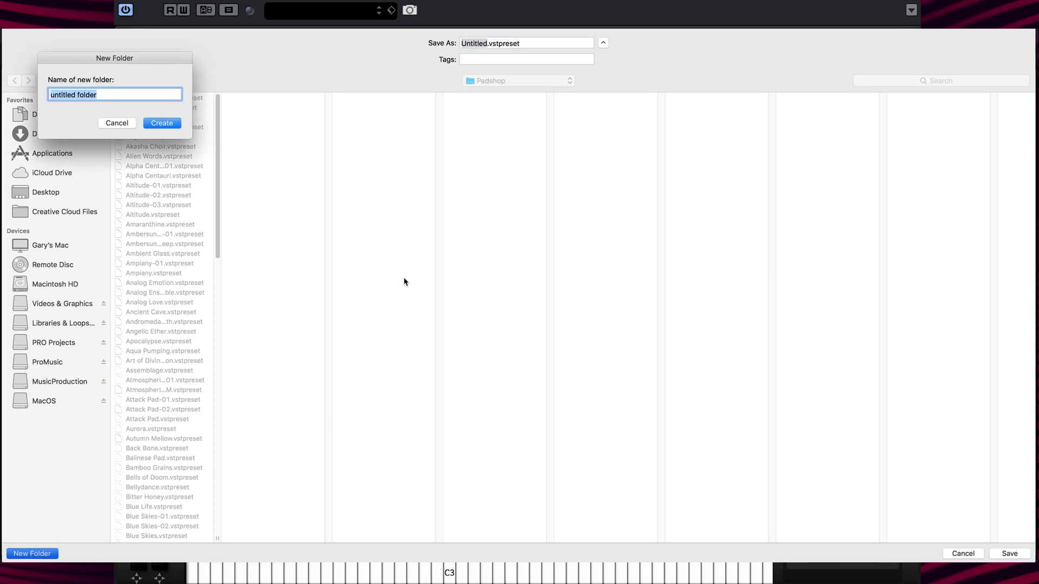
text(How To Save Presets)
click(164, 124)
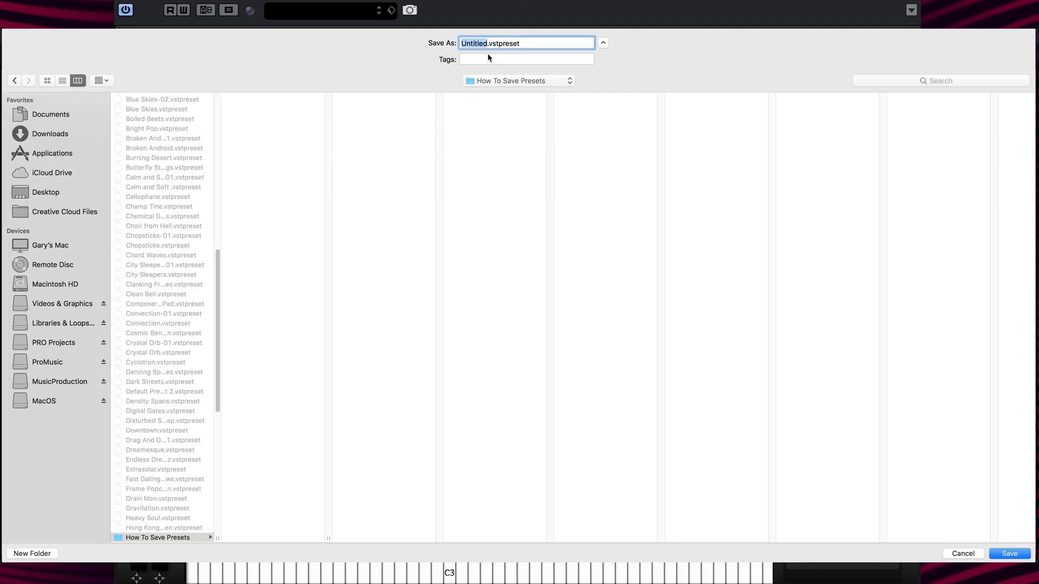
text(Default )
text(Tutorial 1)
click(1009, 555)
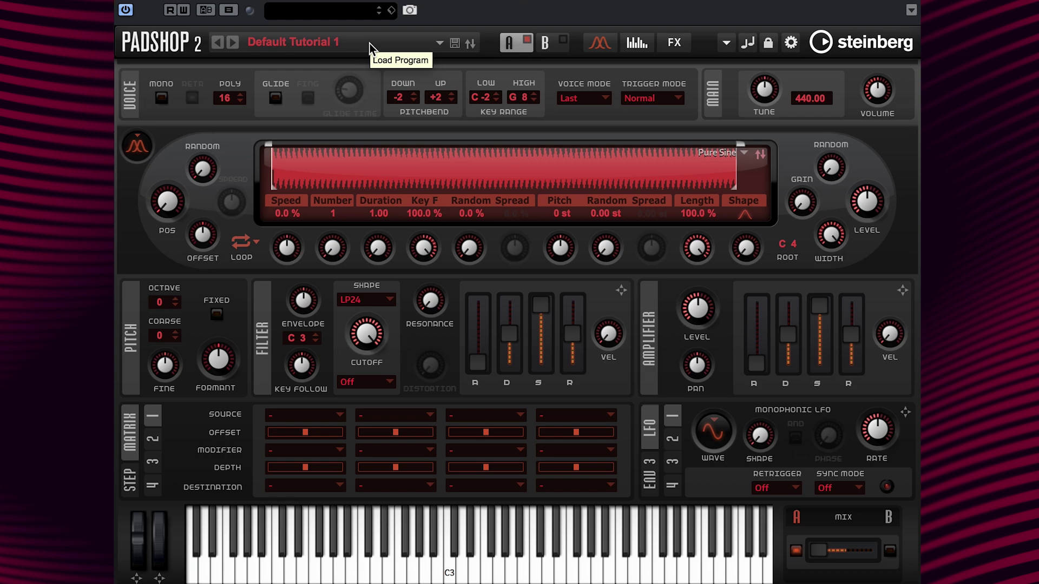
click(370, 43)
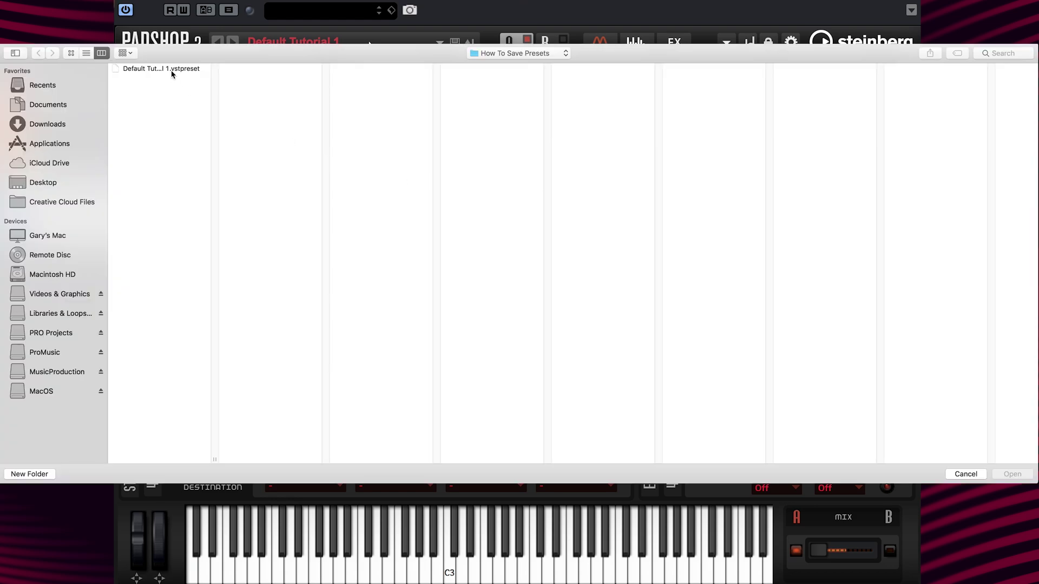
click(965, 474)
Load Default Tutorial 1.vstpreset from Padshop > How To Save Presets in the preset browser
click(334, 11)
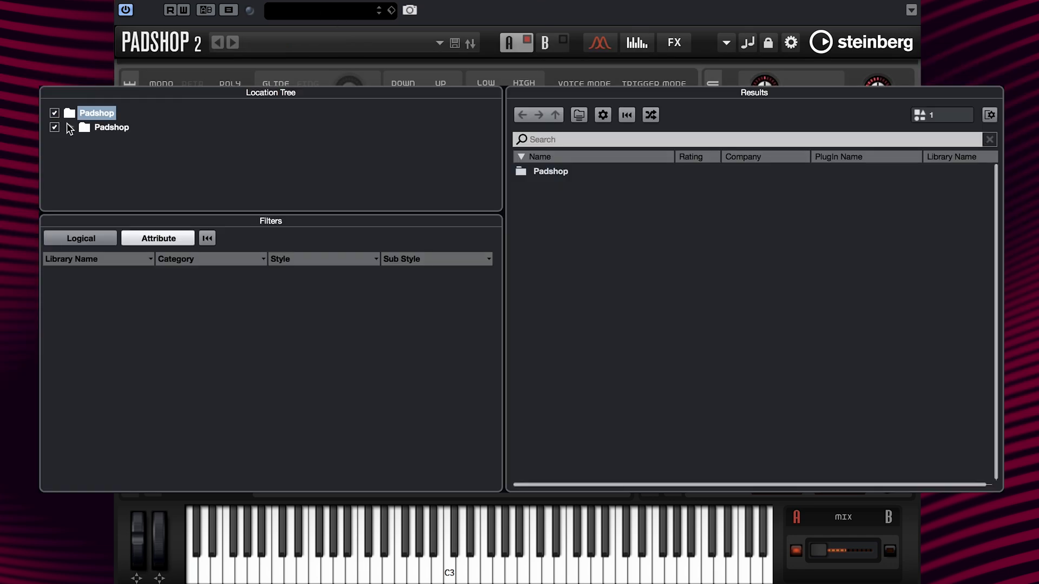
click(69, 128)
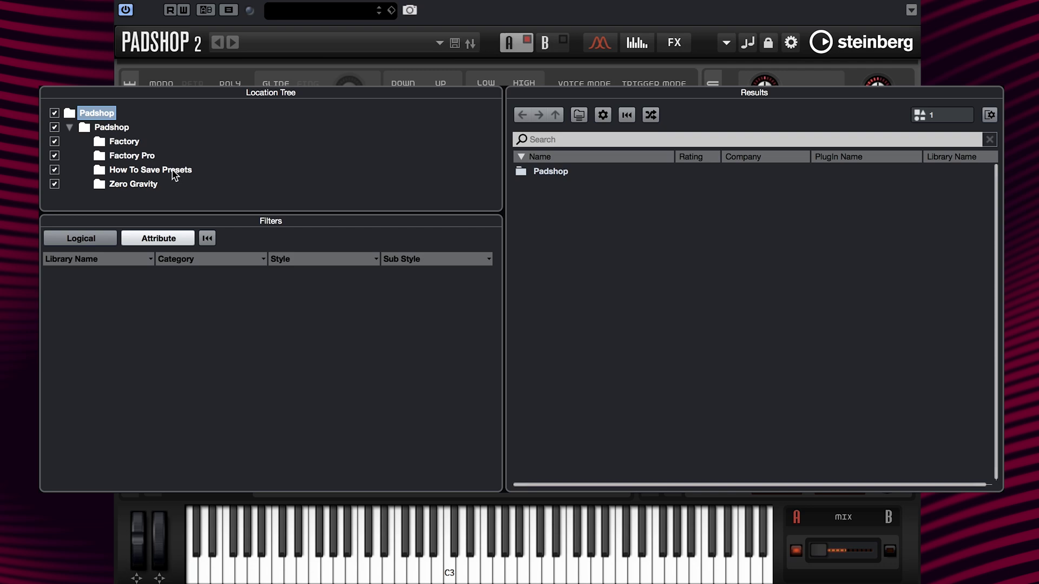
click(174, 172)
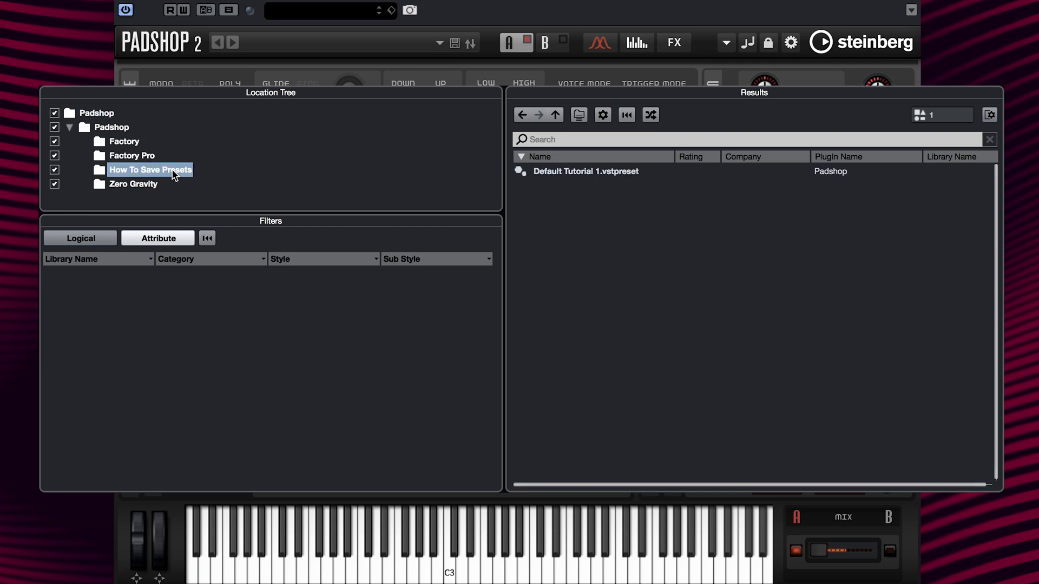
double_click(581, 172)
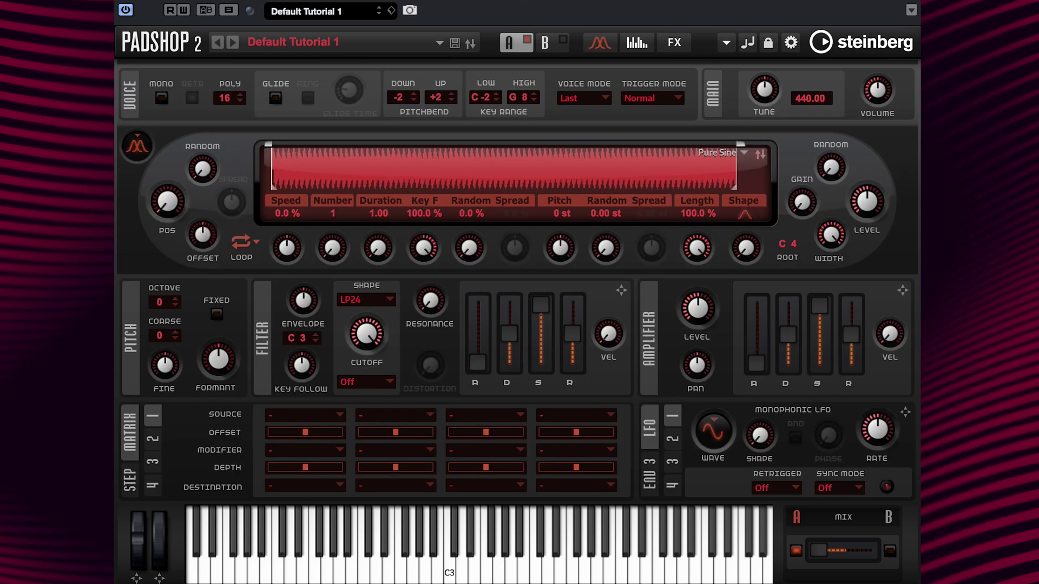
click(471, 42)
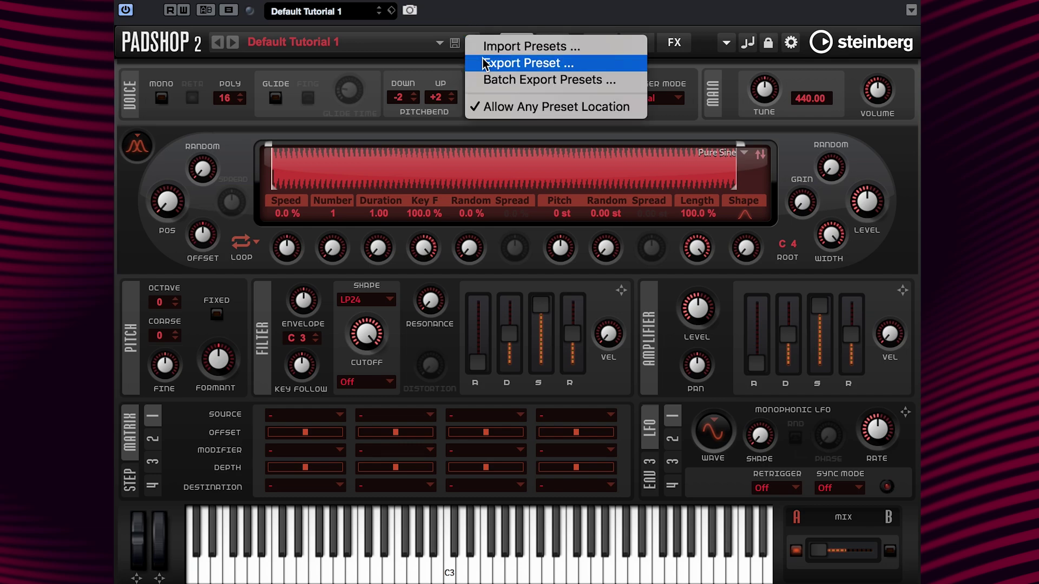
click(484, 63)
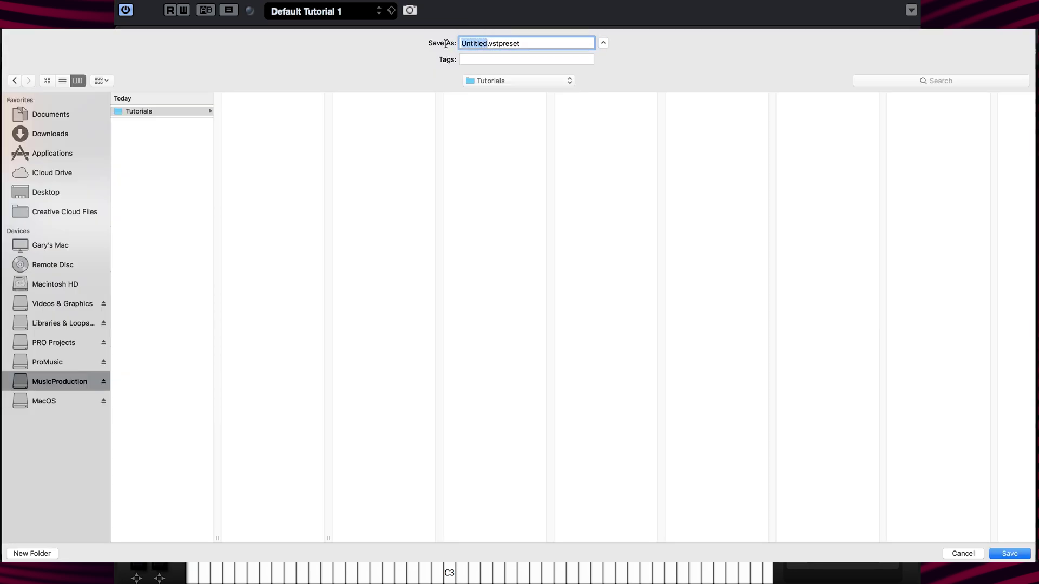
text(Default Tu)
text(torial 2)
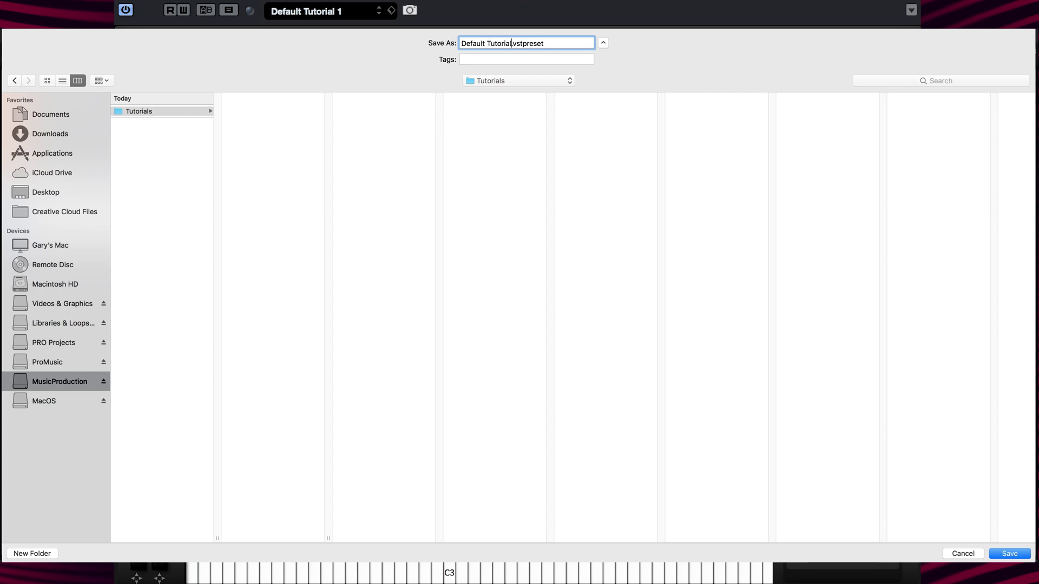
click(1002, 556)
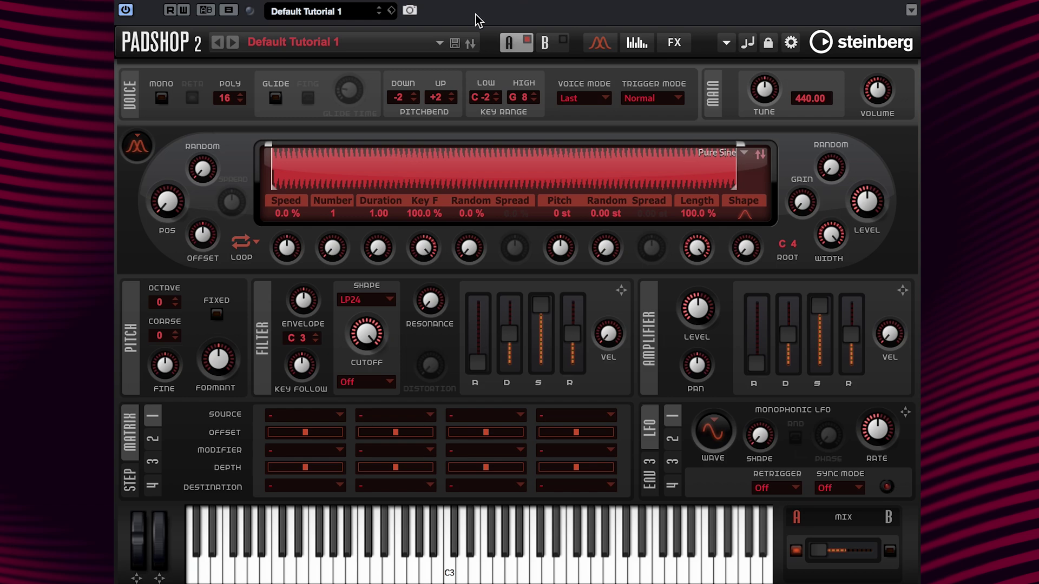
Import and load the Default Tutorial 2.vstpreset preset file
click(470, 44)
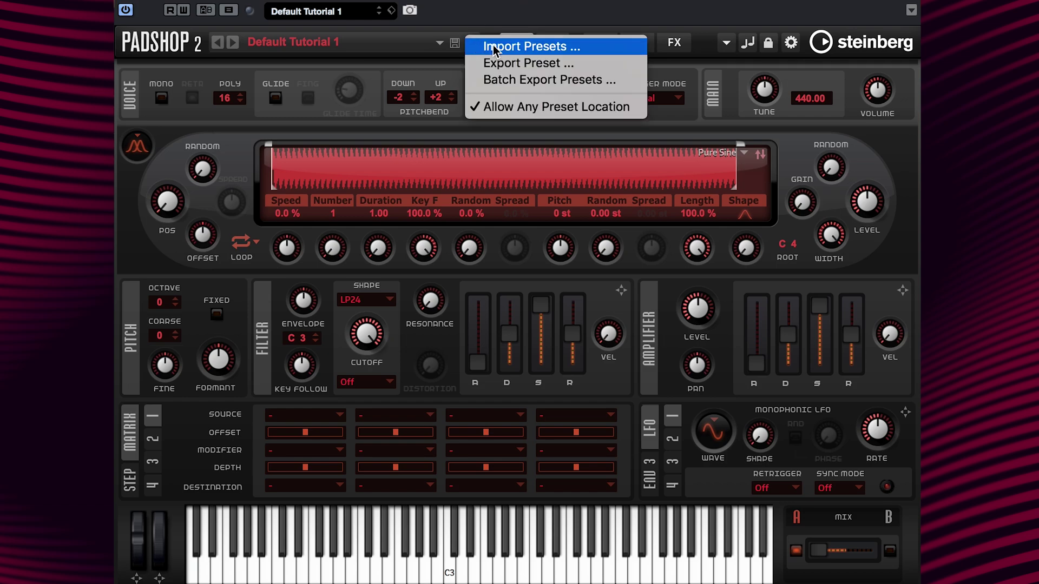
click(493, 45)
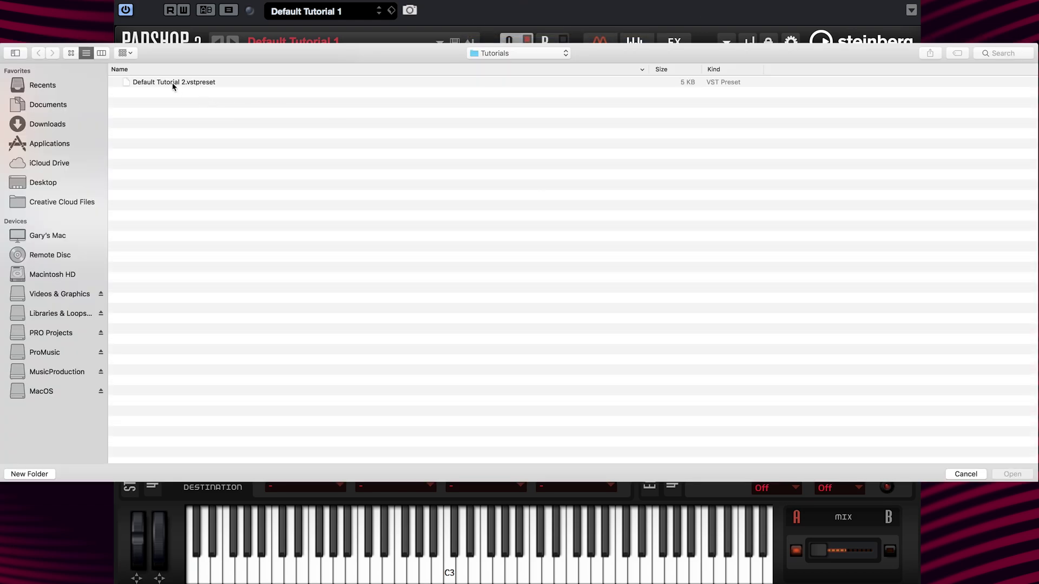
click(173, 83)
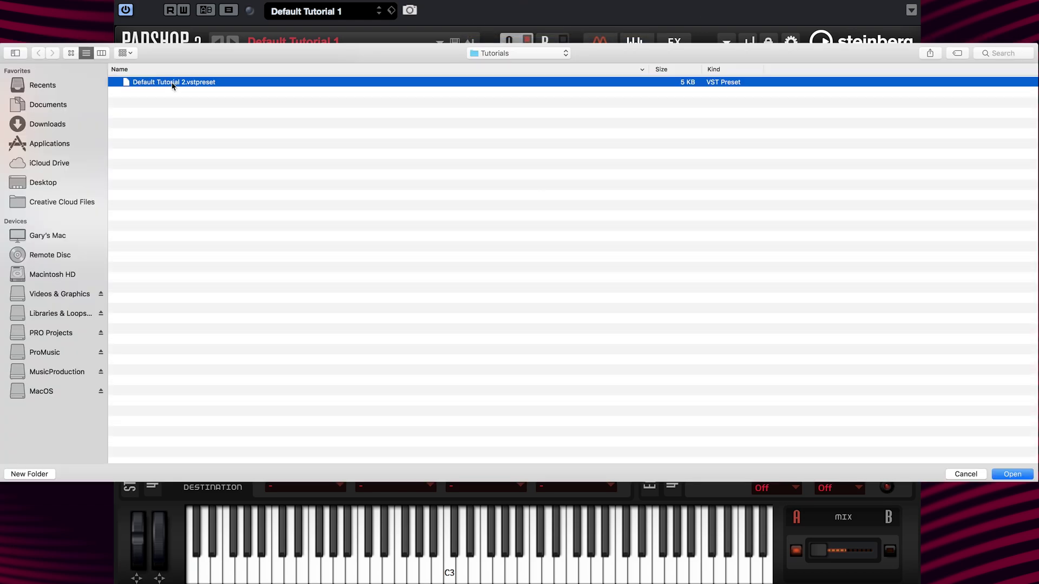
click(1011, 474)
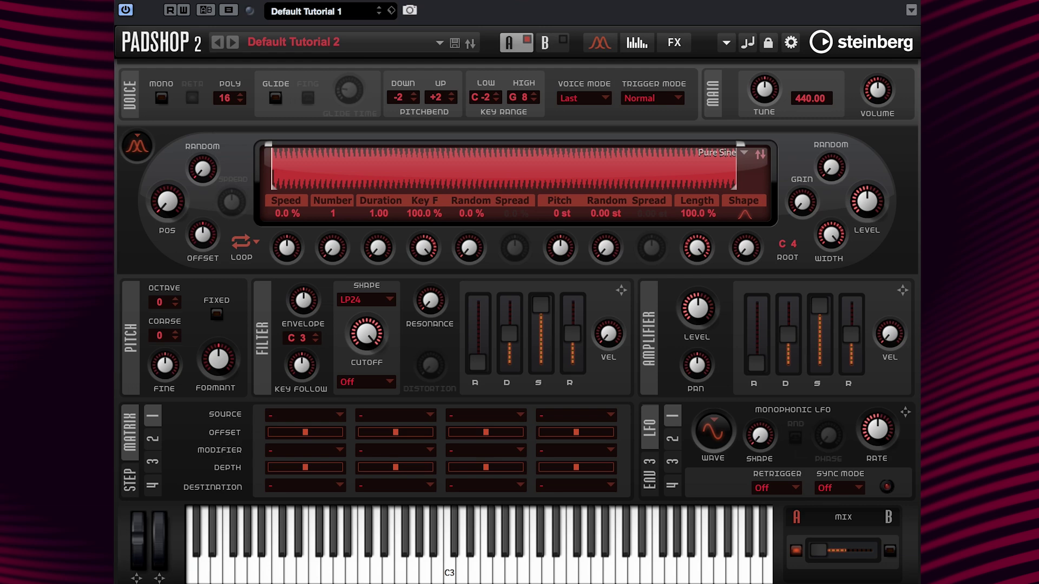
Load the Loop C3.wav sample into the grain oscillator
right_click(759, 153)
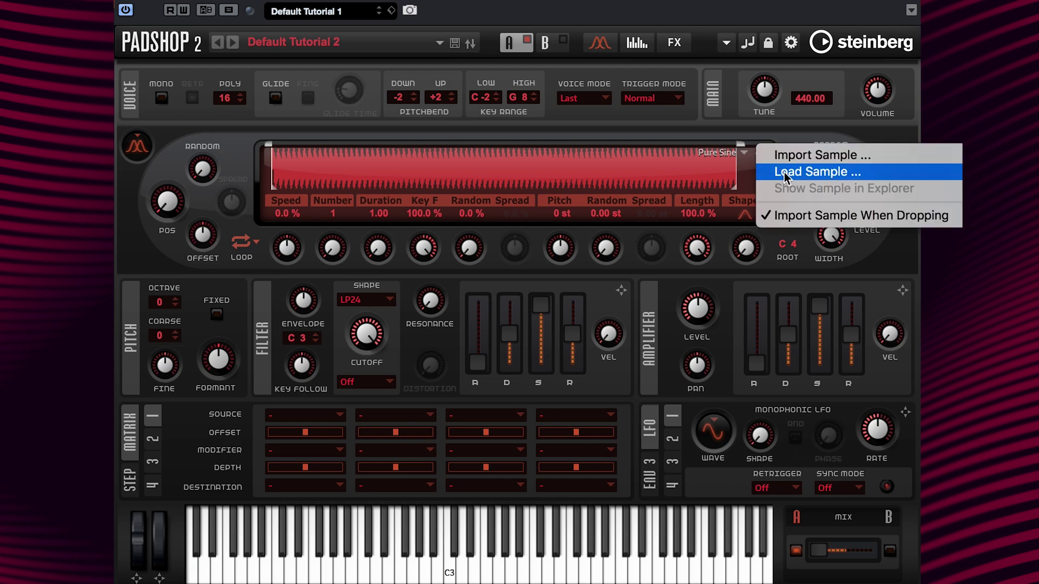
click(784, 172)
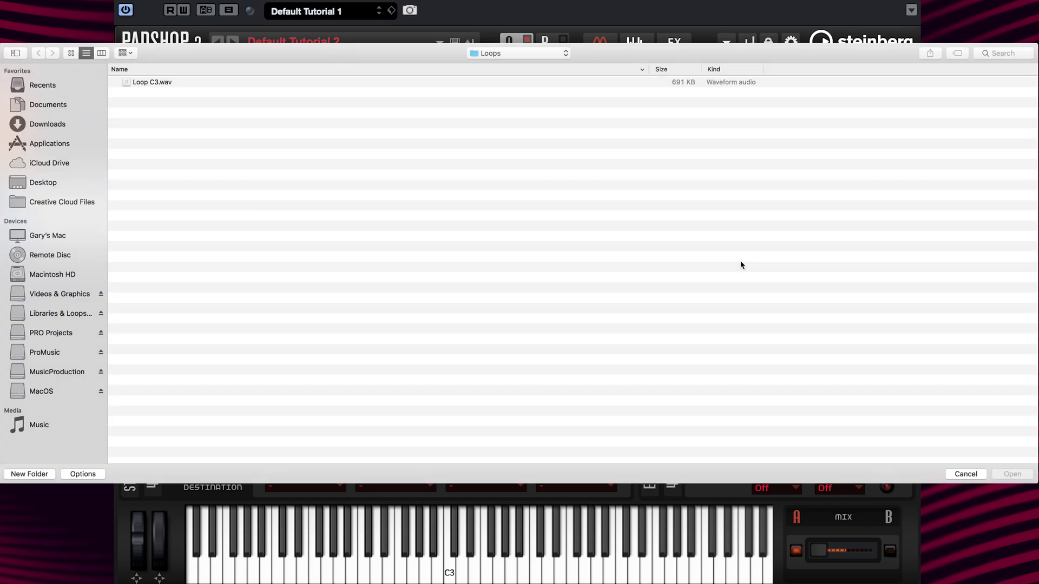
click(141, 82)
click(1012, 474)
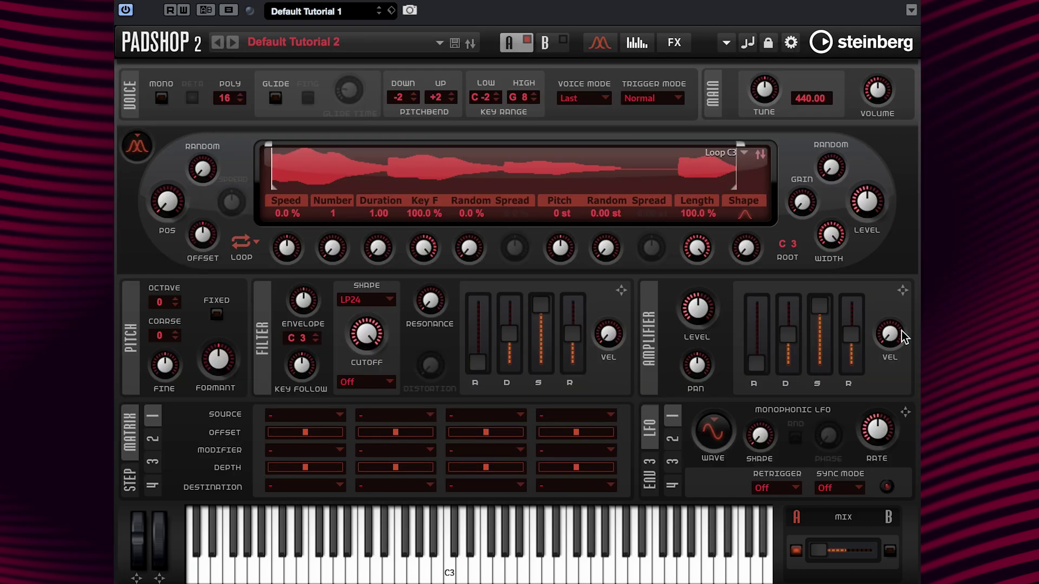
Export the current sound to the Tutorials folder as preset file 'Loop C3'
click(455, 43)
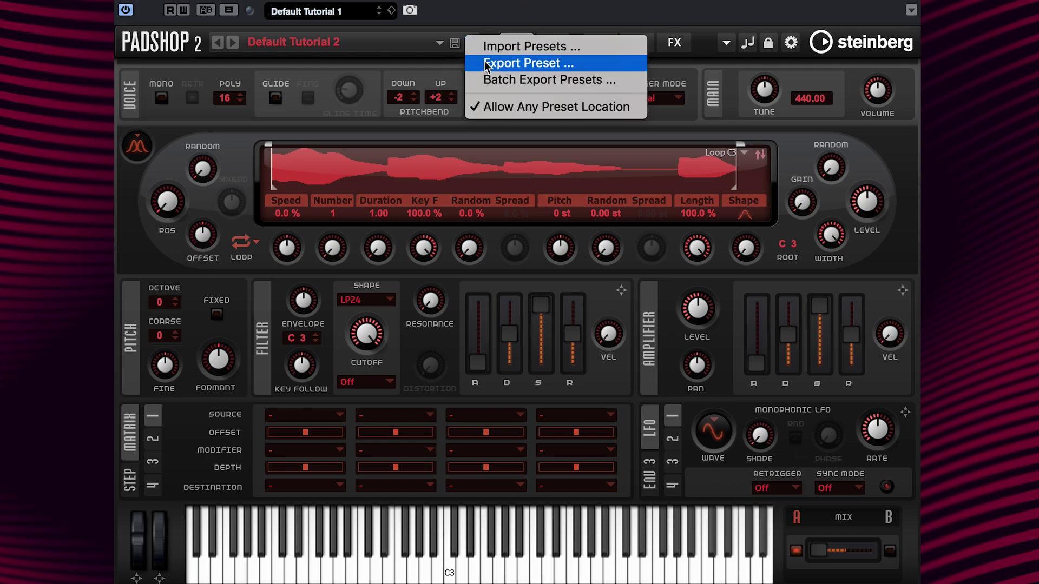
click(527, 64)
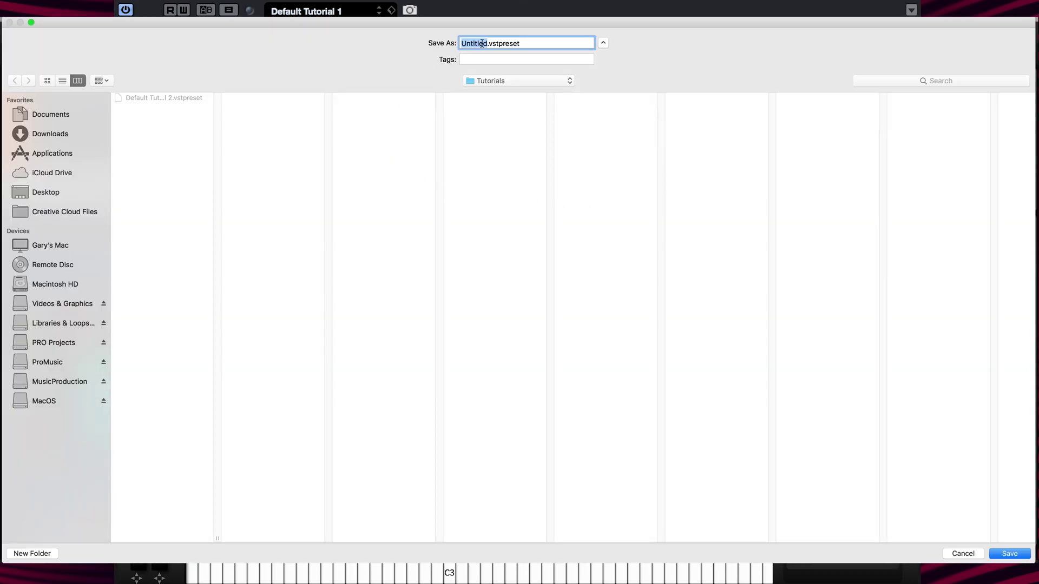
text(Loop)
text( C3)
click(1009, 553)
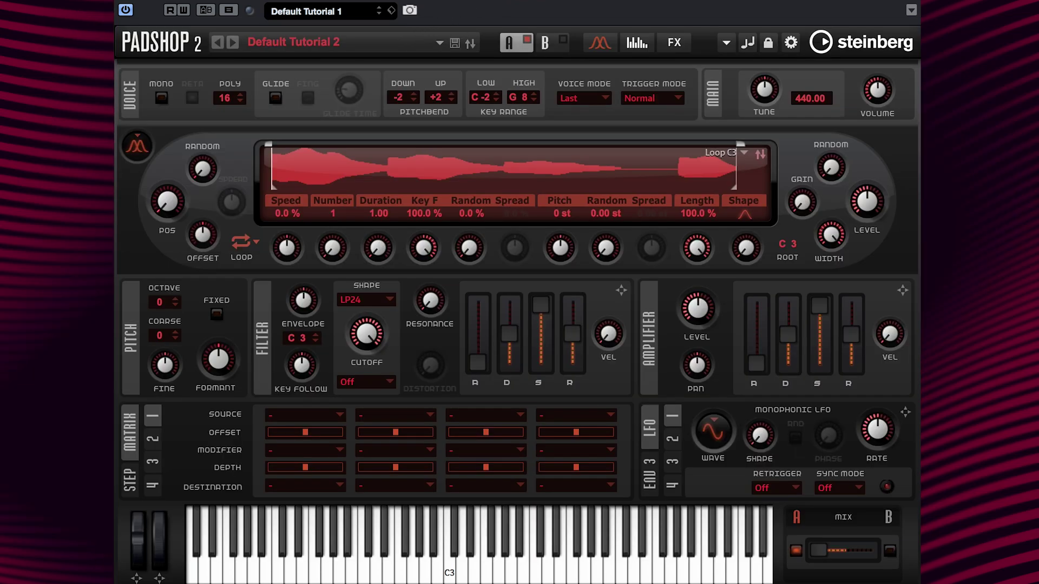
Check that the Samples folder holds Loop C3.wav, then import Loop C3.vstpreset from Tutorials
click(470, 42)
click(531, 47)
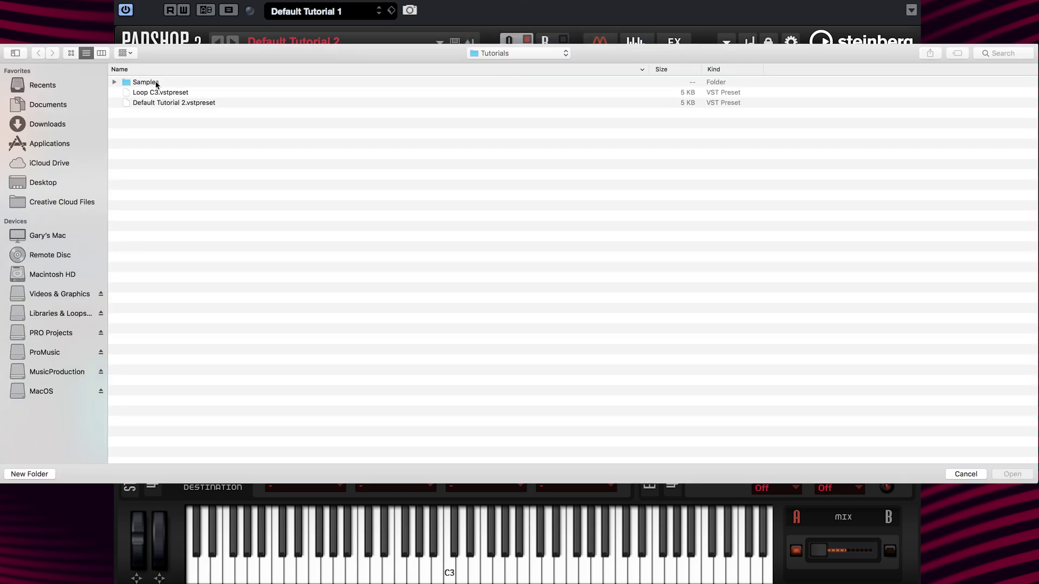
double_click(157, 84)
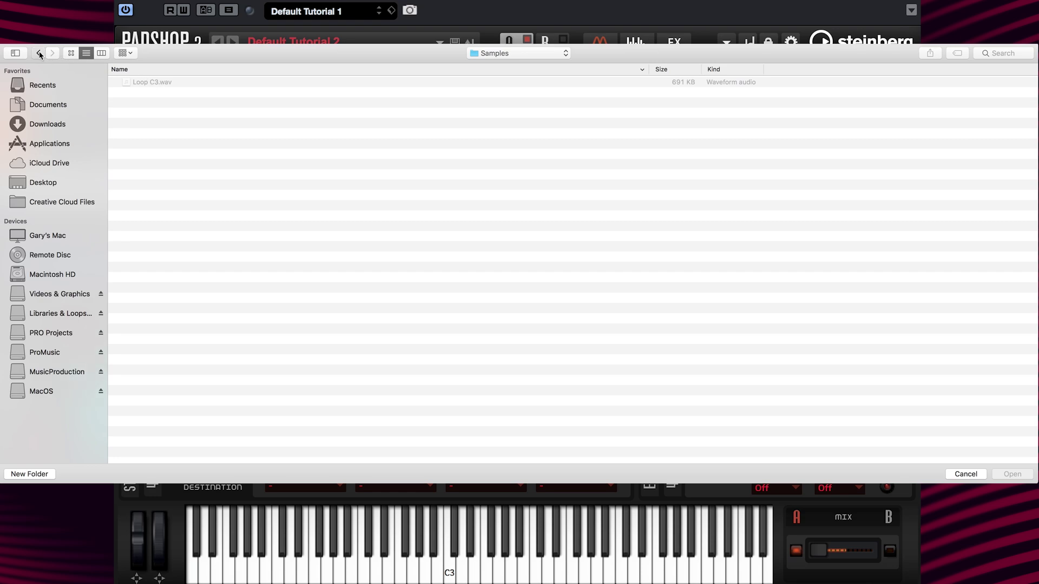
key(super+bracketleft)
double_click(146, 92)
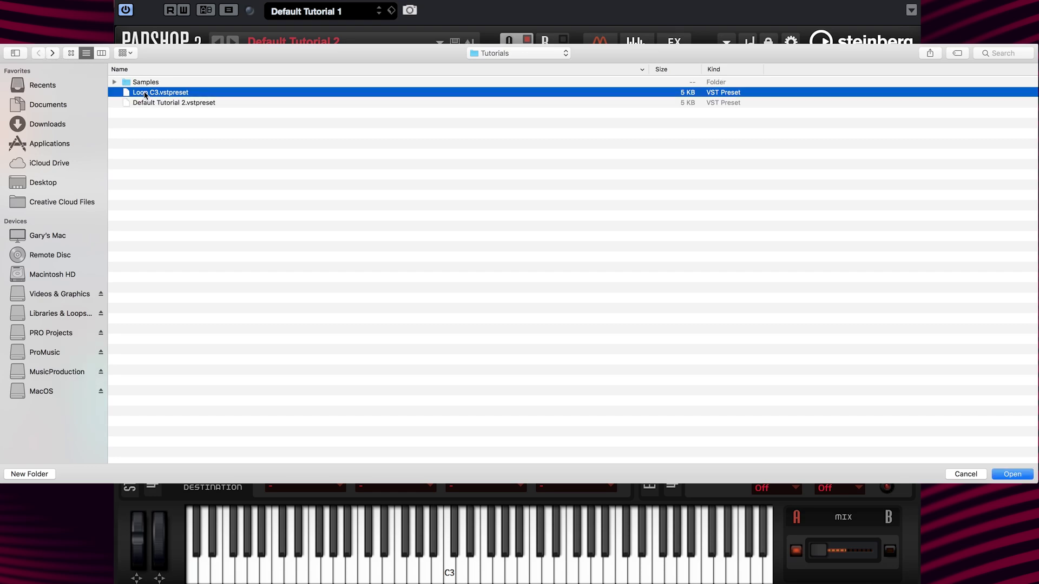